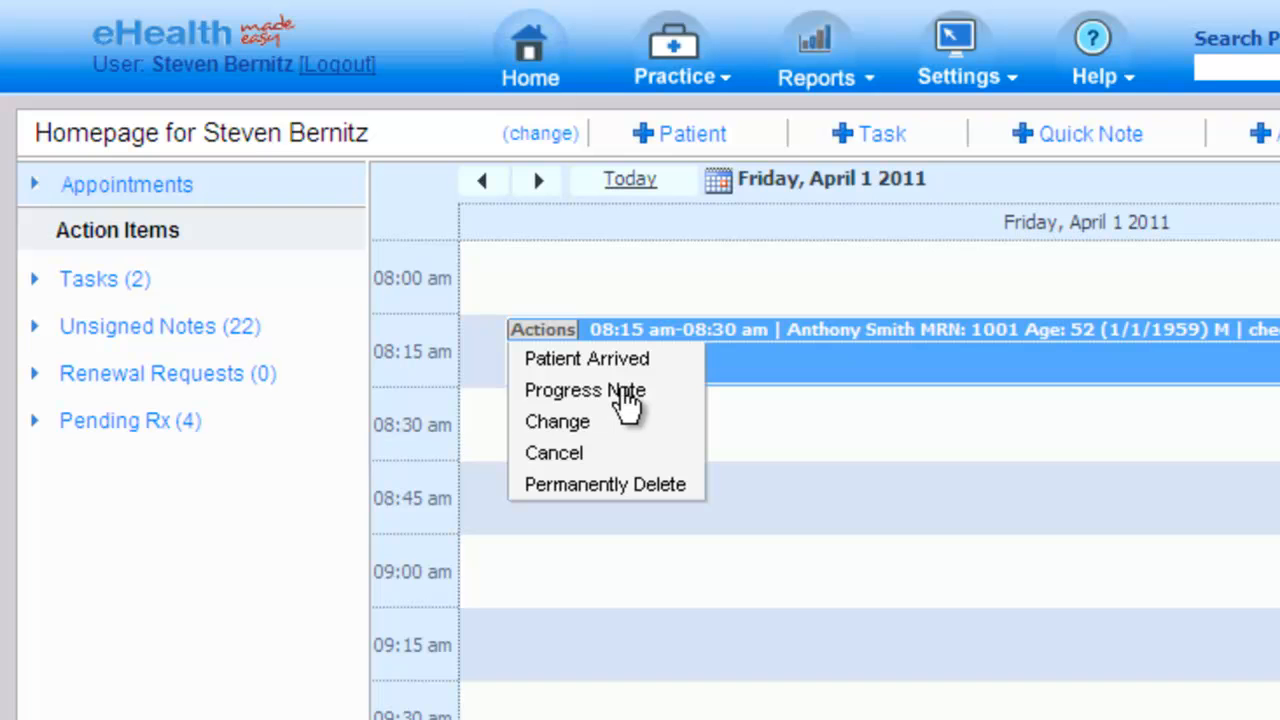
Open the progress note for the 08:15 am appointment and launch prescription management from its Plan section
{"action": "left_click", "coordinate": [628, 398]}
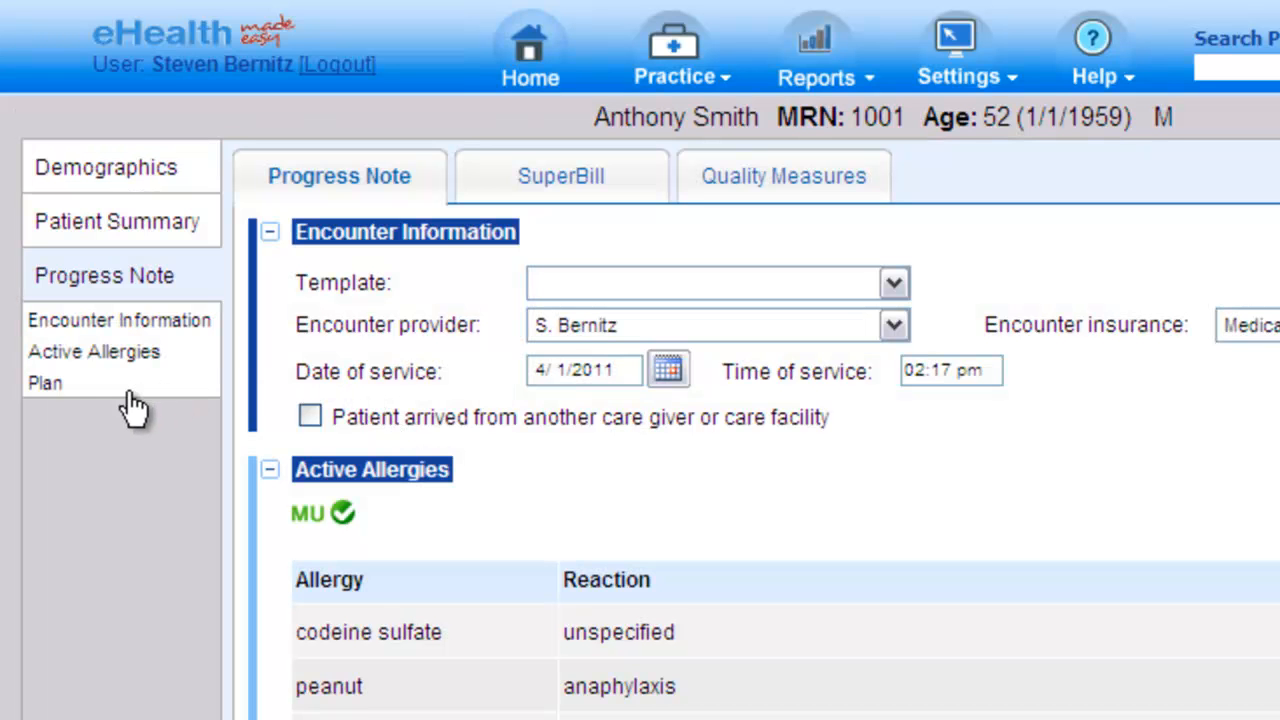
{"action": "left_click", "coordinate": [76, 388]}
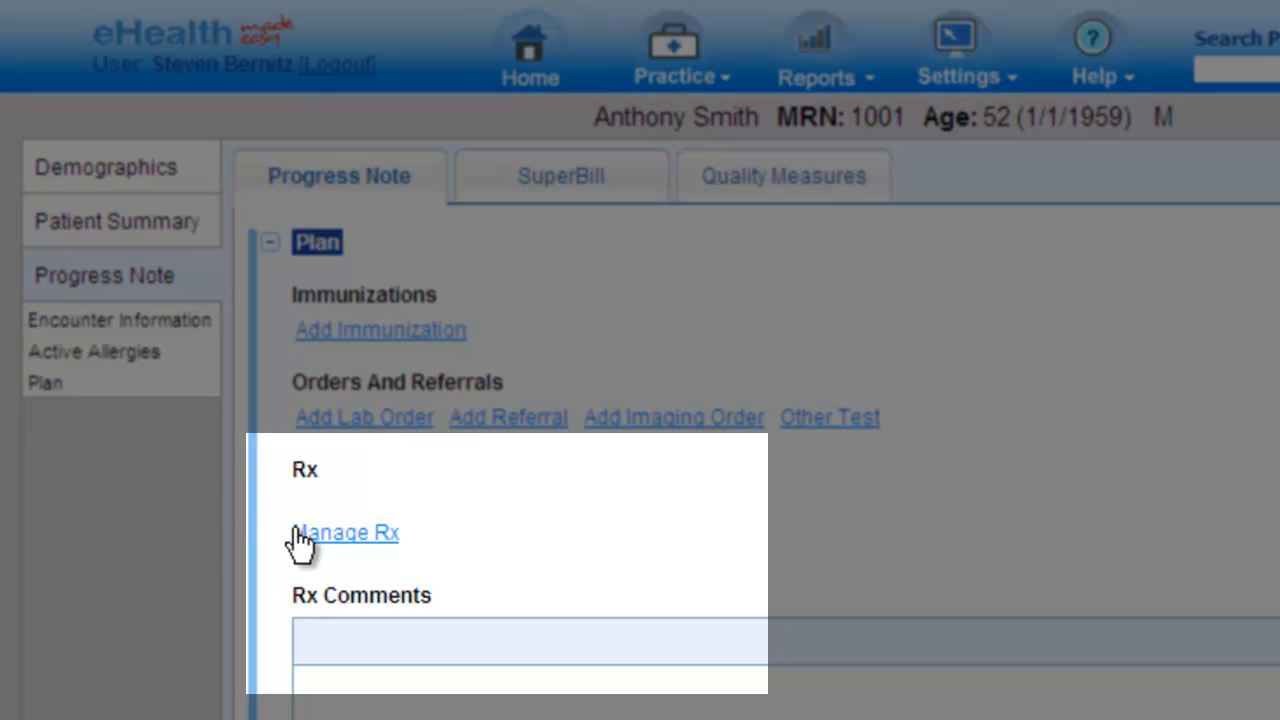
{"action": "left_click", "coordinate": [340, 538]}
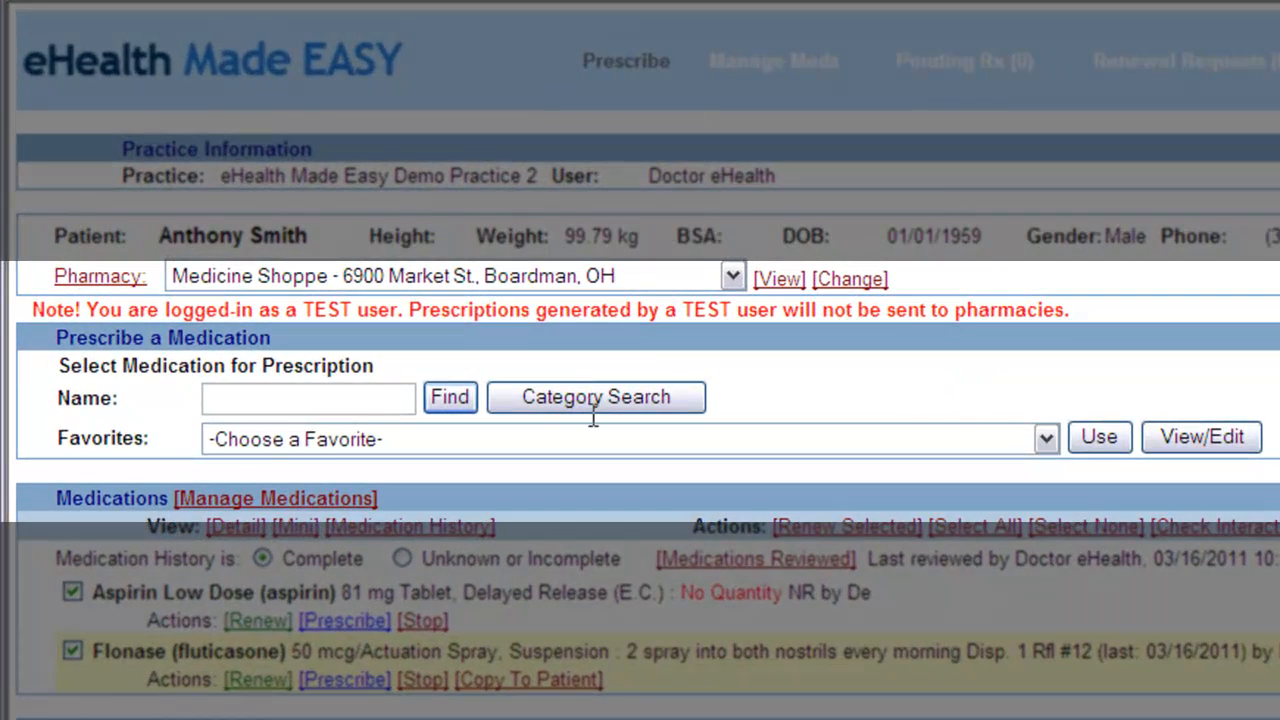
Search medications by the name "tenor" and choose the Tenormin (atenolol) 25 mg Tablet for the prescription
{"action": "left_click", "coordinate": [386, 403]}
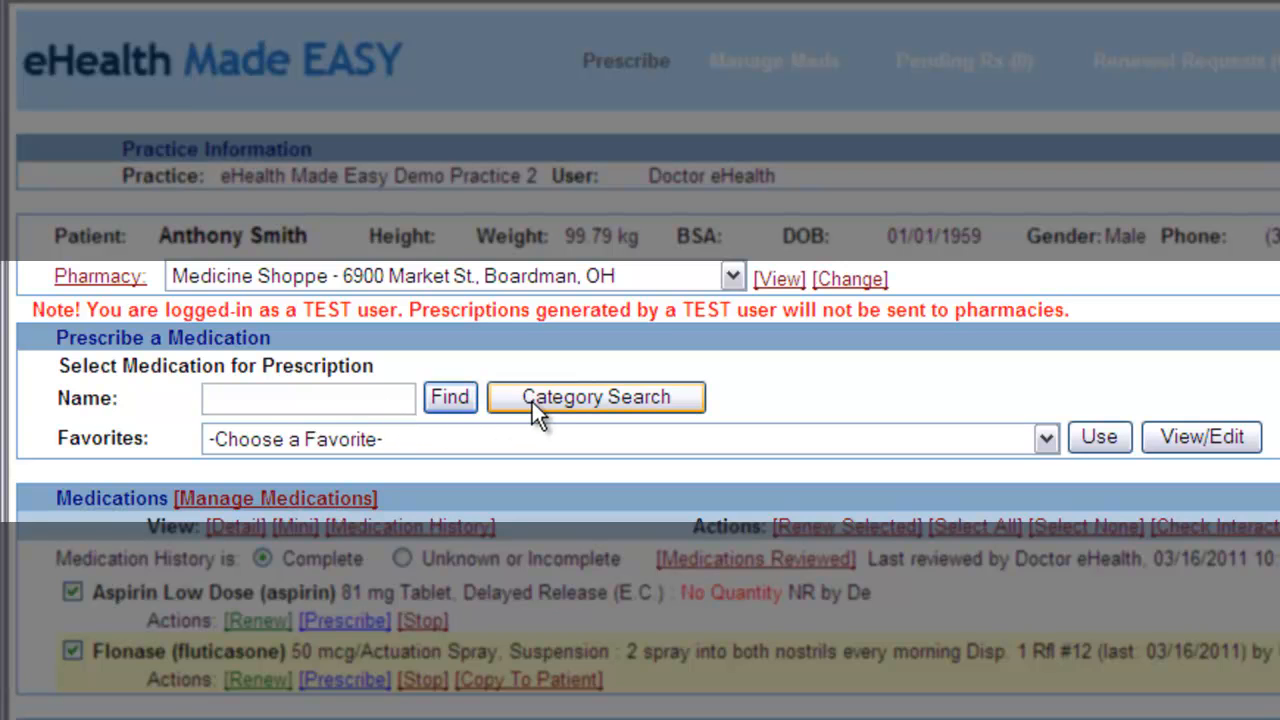
{"action": "left_click", "coordinate": [380, 441]}
{"action": "left_click", "coordinate": [374, 402]}
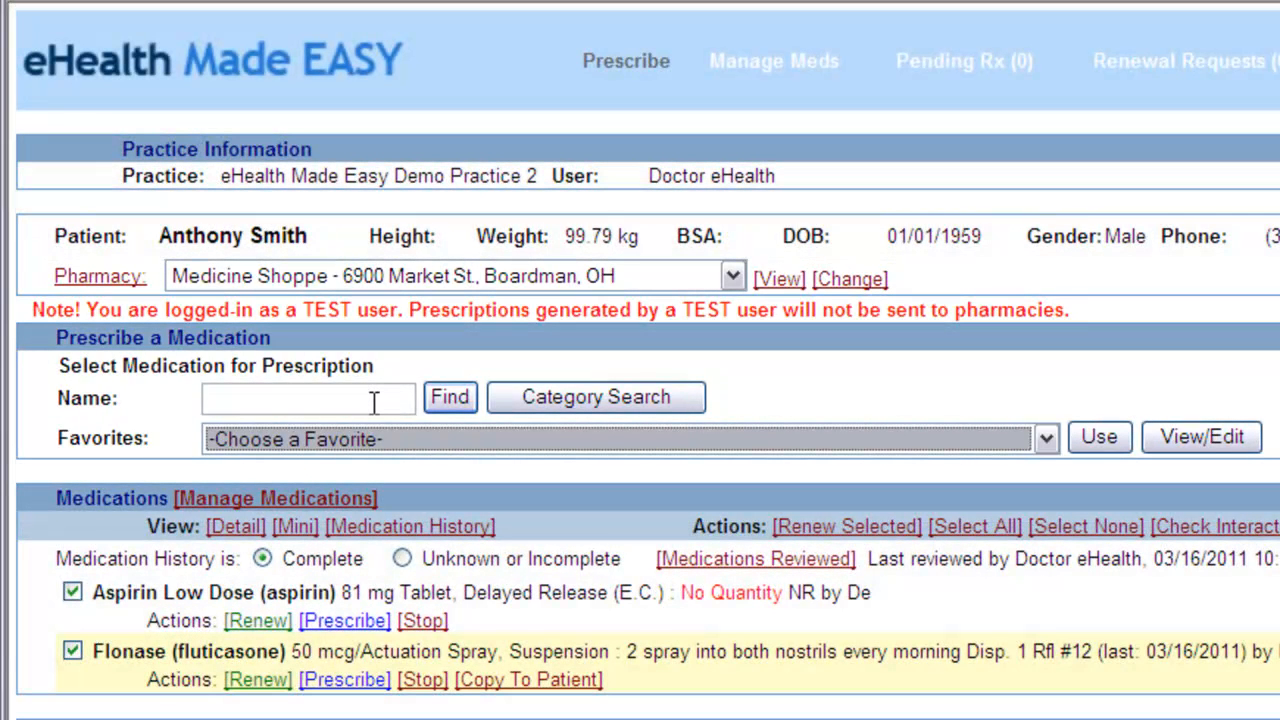
{"action": "left_click", "coordinate": [372, 400]}
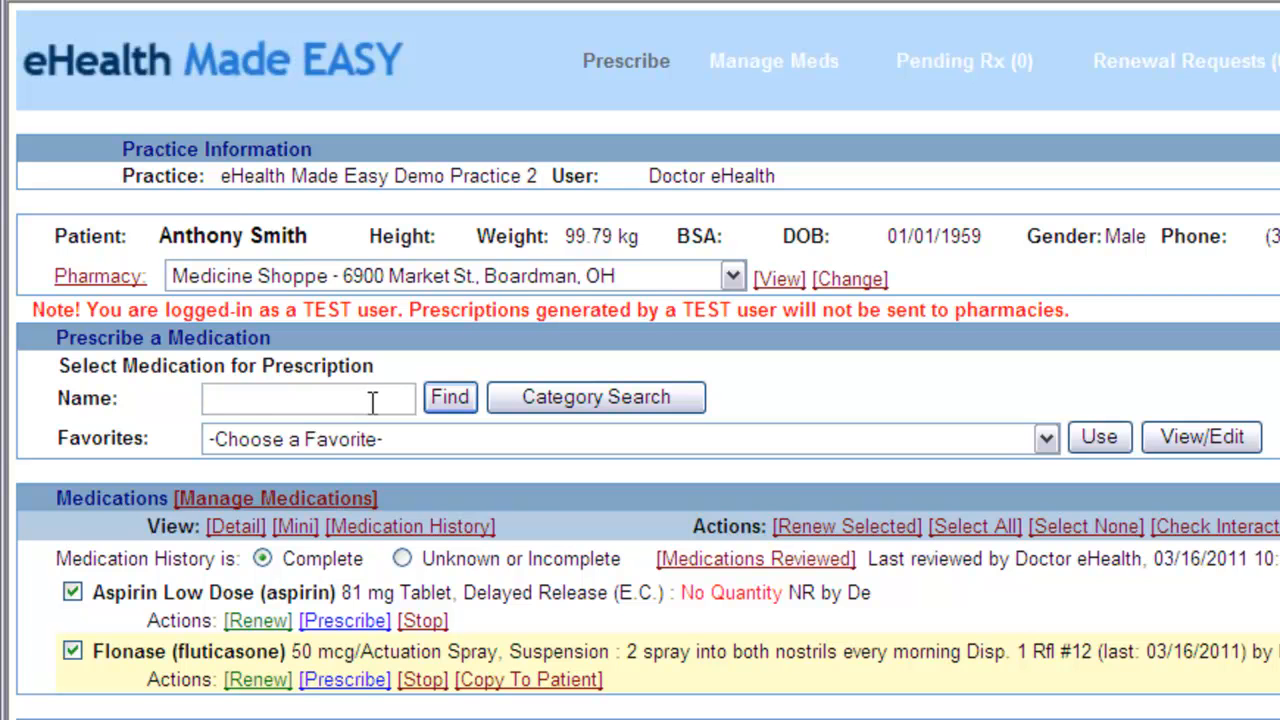
{"action": "type", "text": "tenor"}
{"action": "key", "text": "Return"}
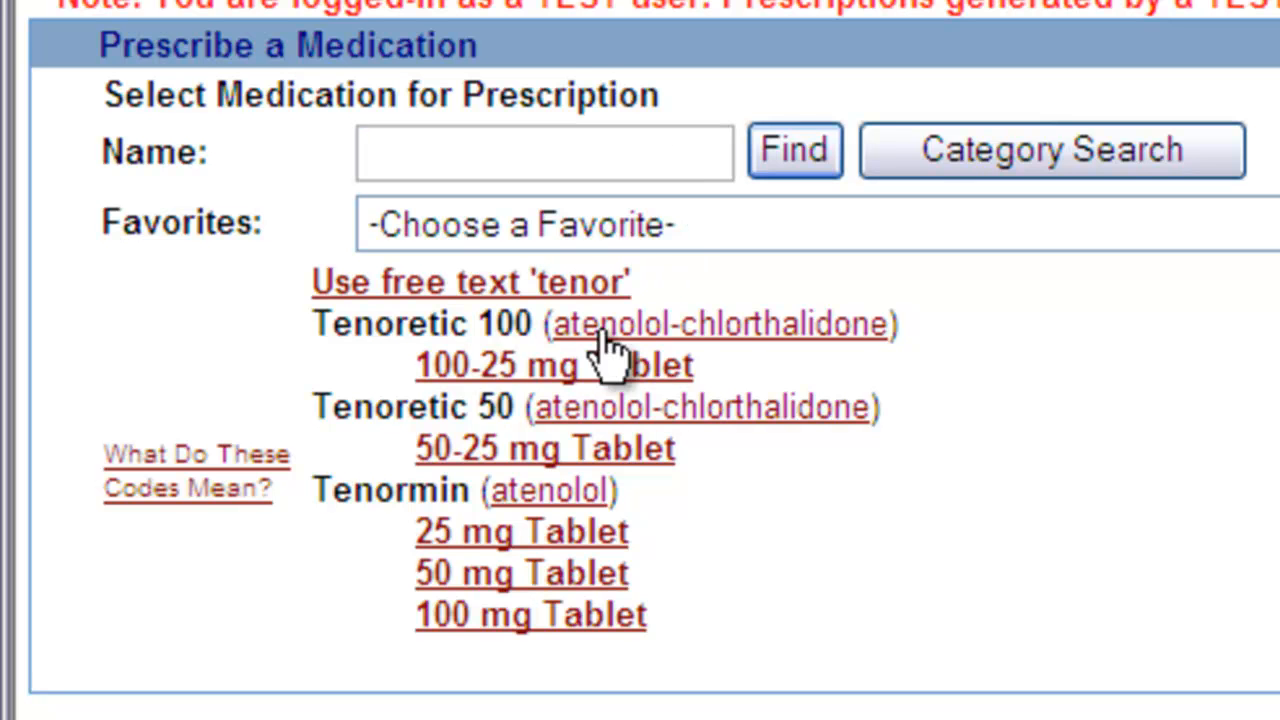
{"action": "left_click", "coordinate": [617, 537]}
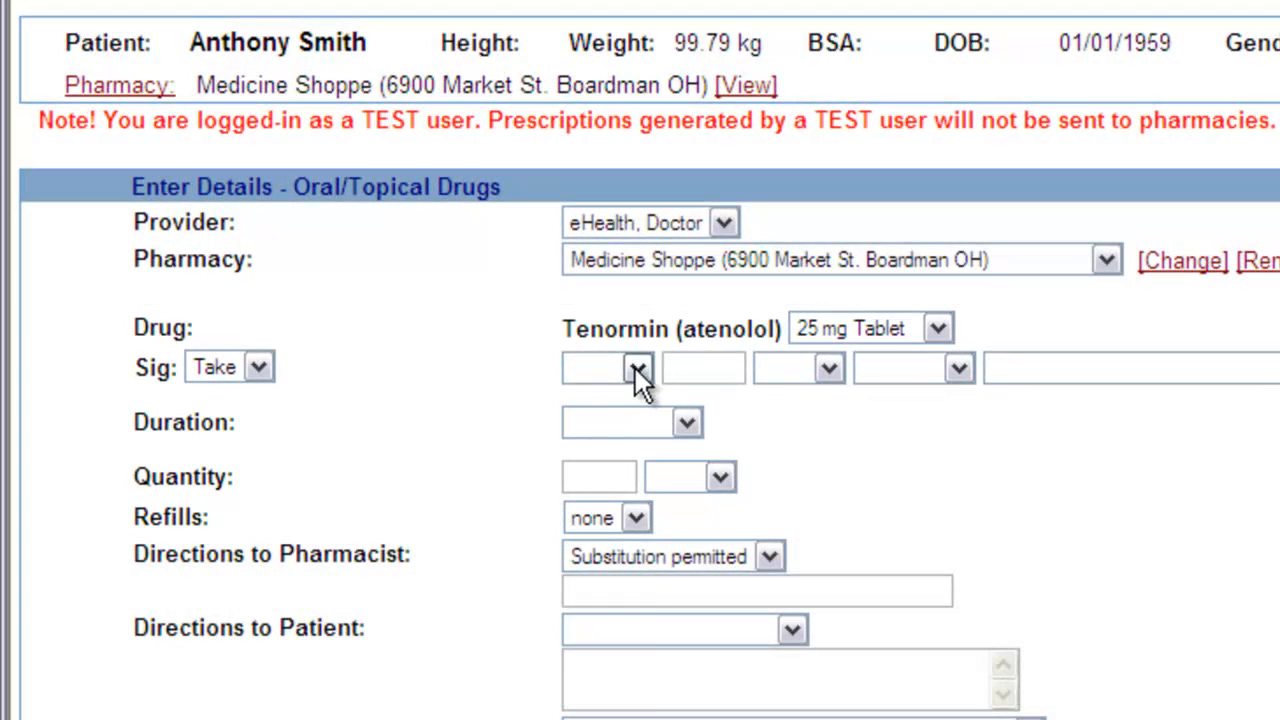
Fill in the Tenormin sig as take 1 tablet by mouth every morning
{"action": "left_click", "coordinate": [635, 368]}
{"action": "left_click", "coordinate": [623, 417]}
{"action": "left_click", "coordinate": [829, 369]}
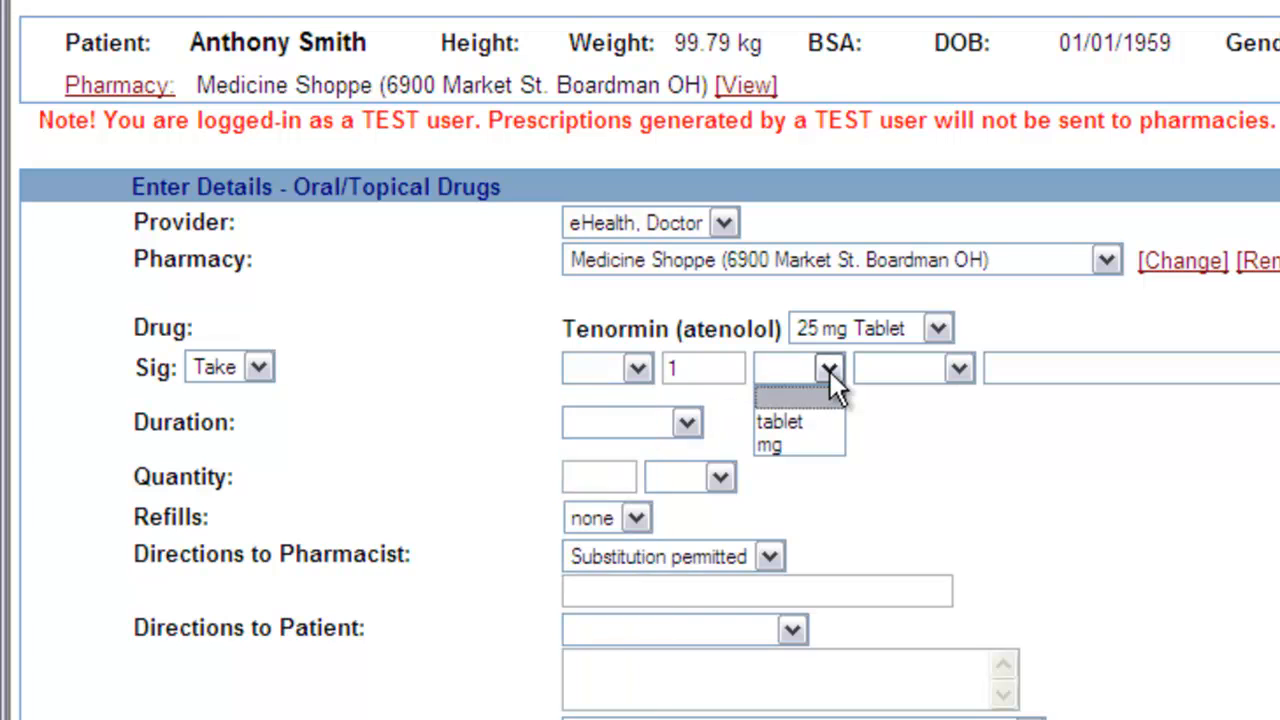
{"action": "left_click", "coordinate": [832, 430]}
{"action": "left_click", "coordinate": [957, 368]}
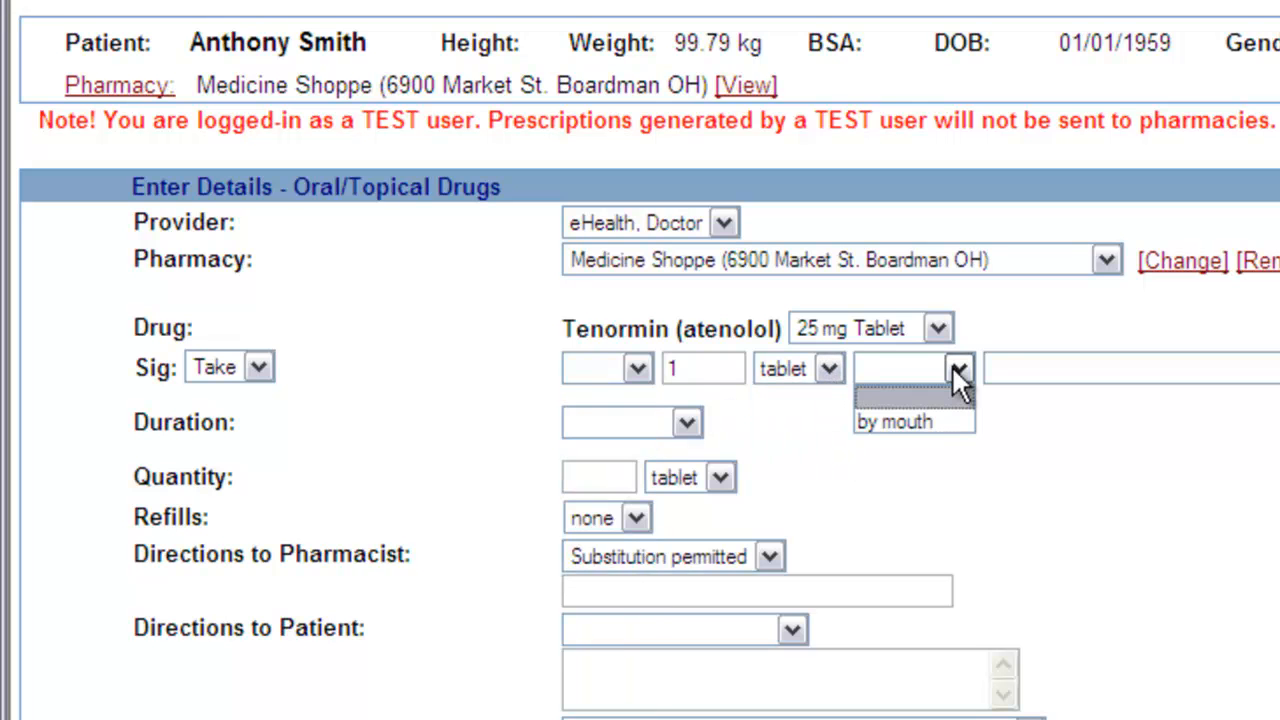
{"action": "left_click", "coordinate": [930, 420]}
{"action": "left_click", "coordinate": [1272, 368]}
{"action": "left_click", "coordinate": [1040, 3]}
Set the prescription's duration to 30 days
{"action": "left_click", "coordinate": [679, 424]}
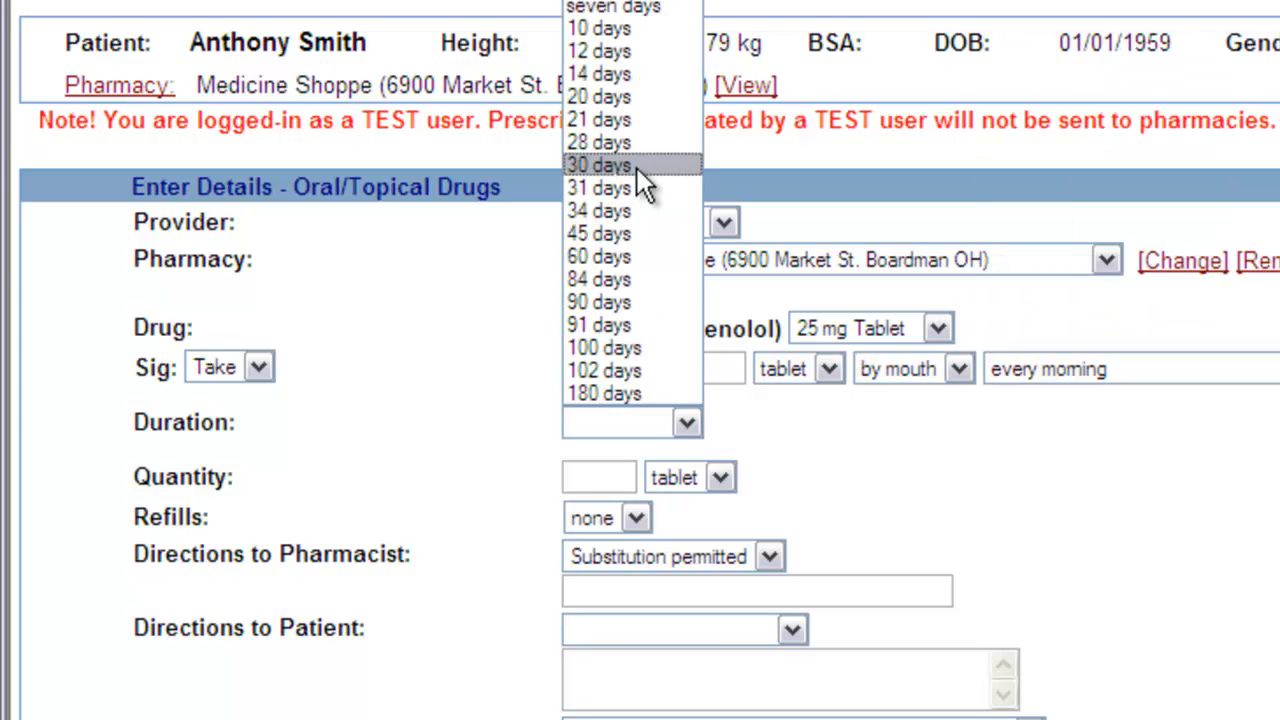
{"action": "left_click", "coordinate": [637, 189]}
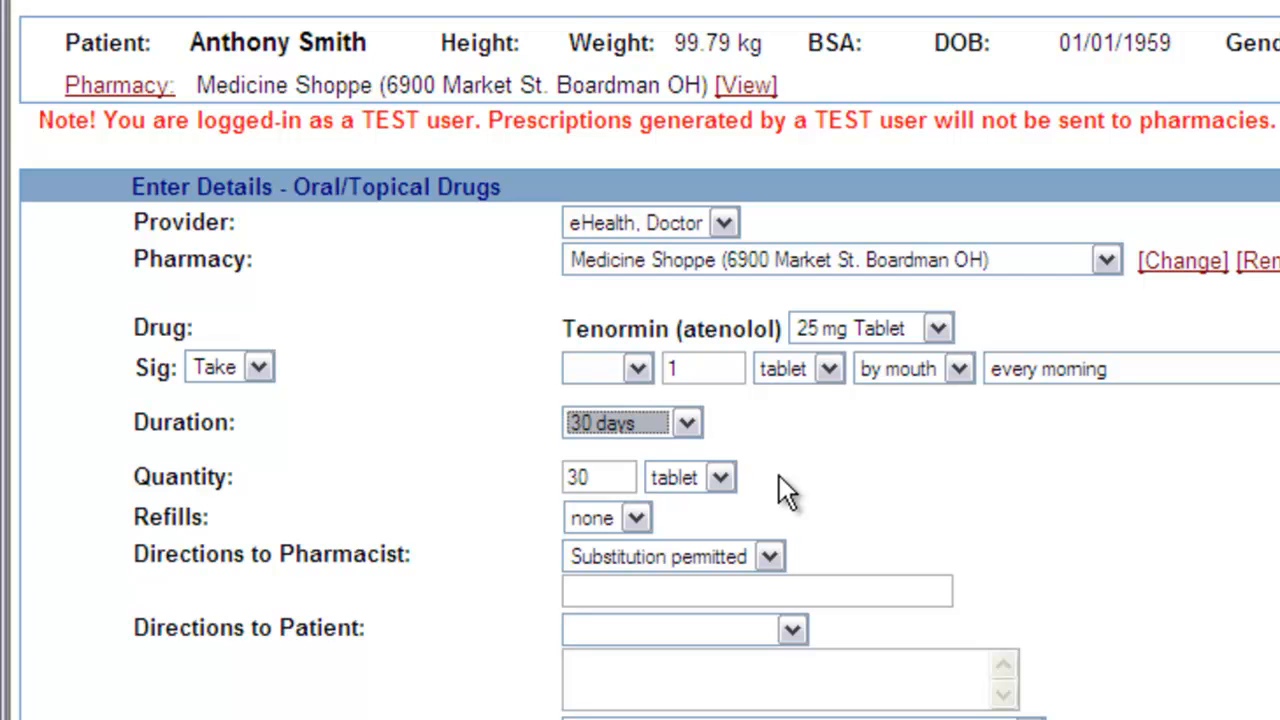
{"action": "left_click", "coordinate": [981, 552]}
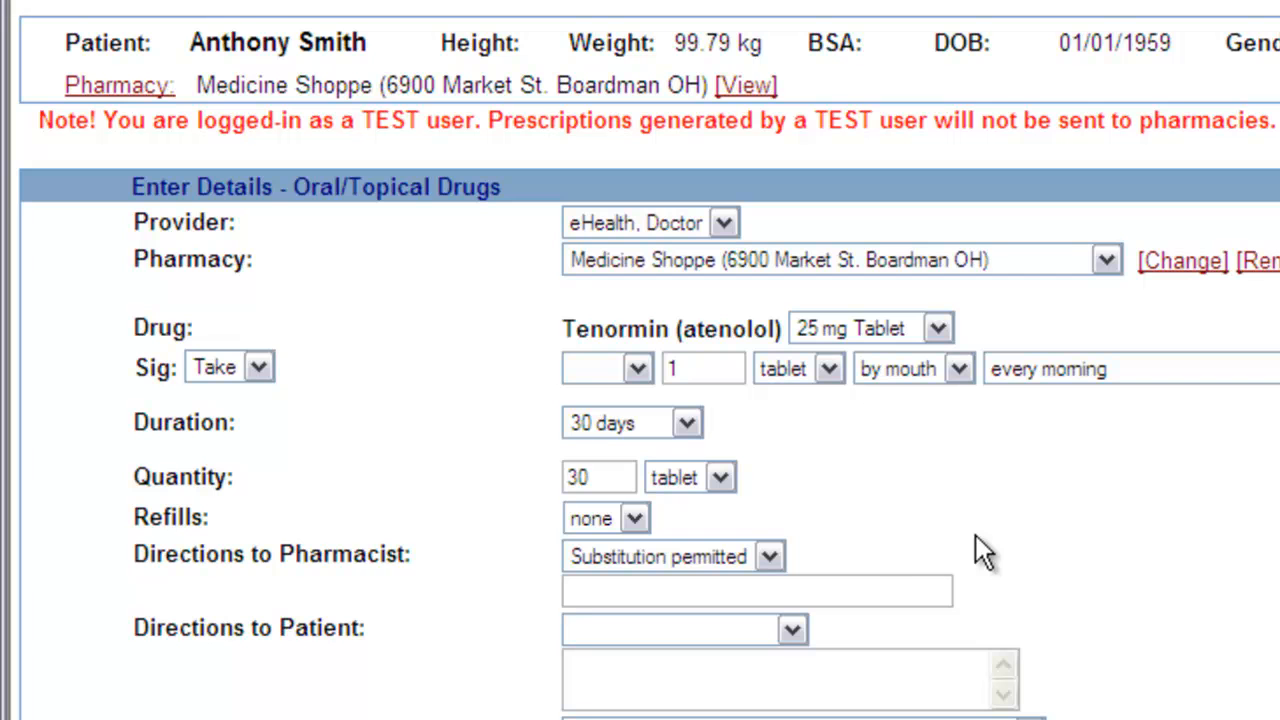
Add the direction to the pharmacist "Tell patient to make appointment for more refills"
{"action": "left_click", "coordinate": [886, 591]}
{"action": "type", "text": "Tell patient to make appointment"}
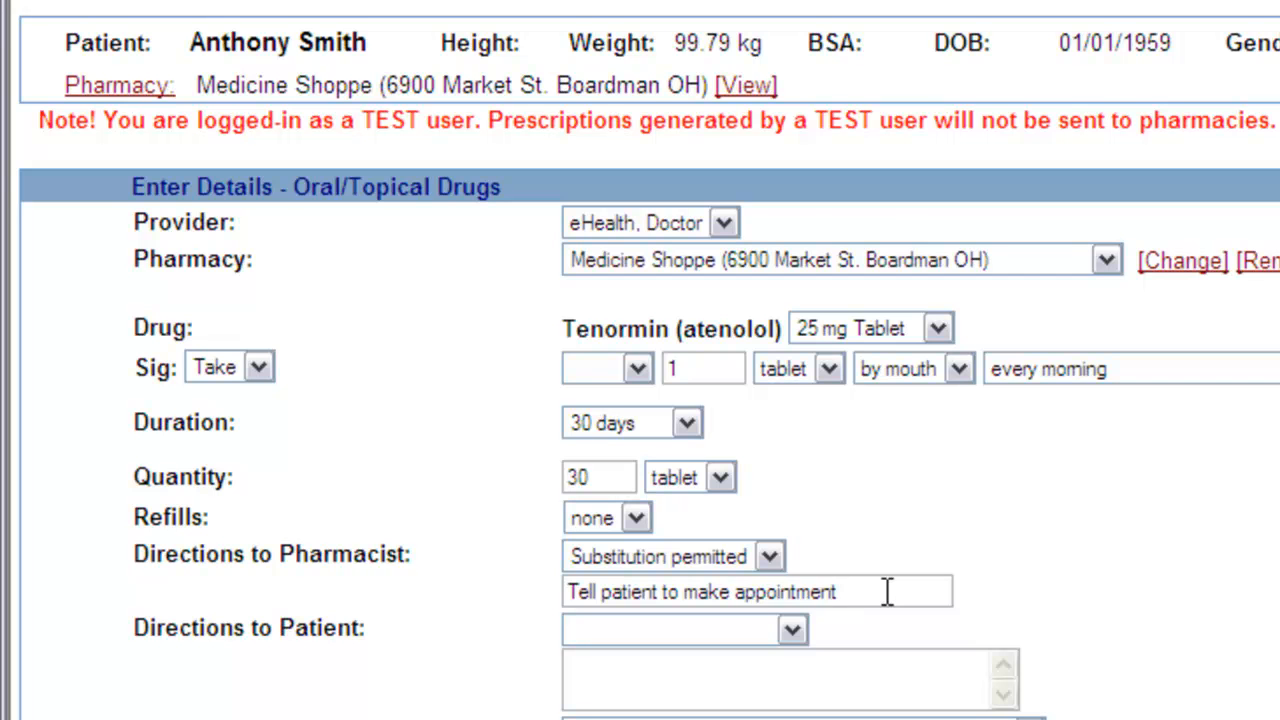
{"action": "type", "text": " for more refills"}
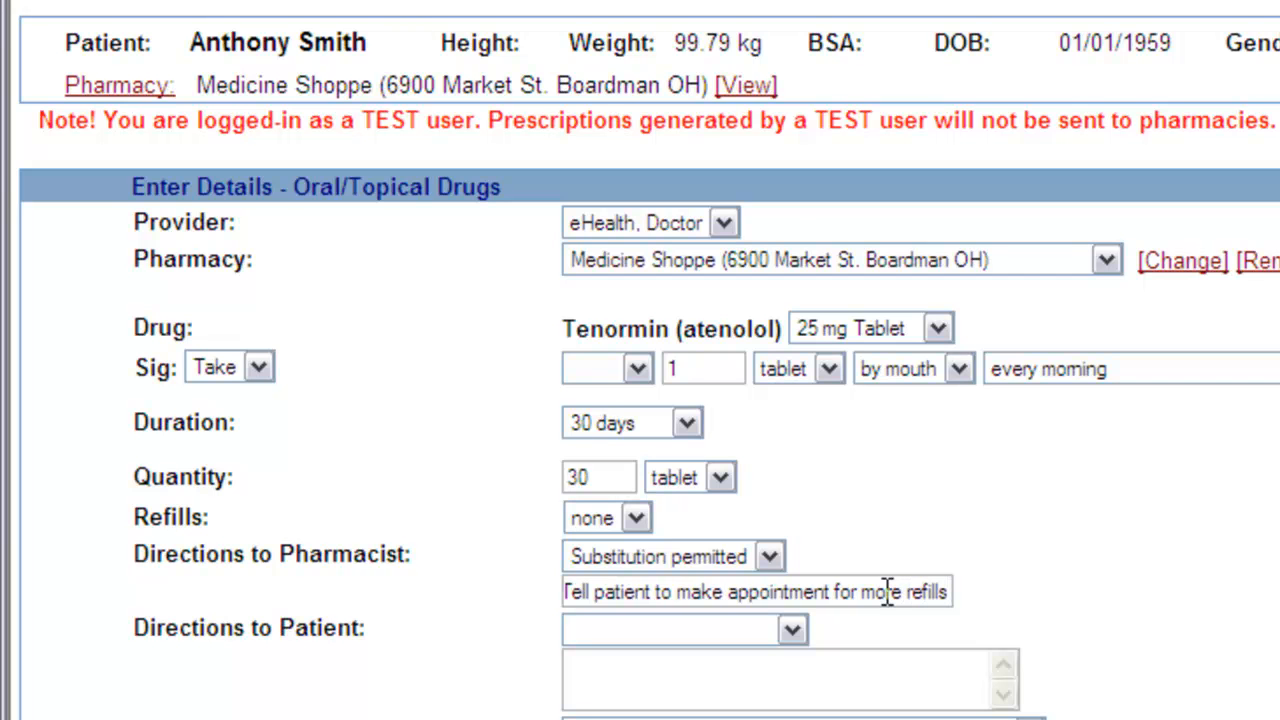
Continue to the prescription review and accept the Tenormin prescription as pending
{"action": "scroll", "coordinate": [888, 592], "scroll_direction": "down", "scroll_amount": 3}
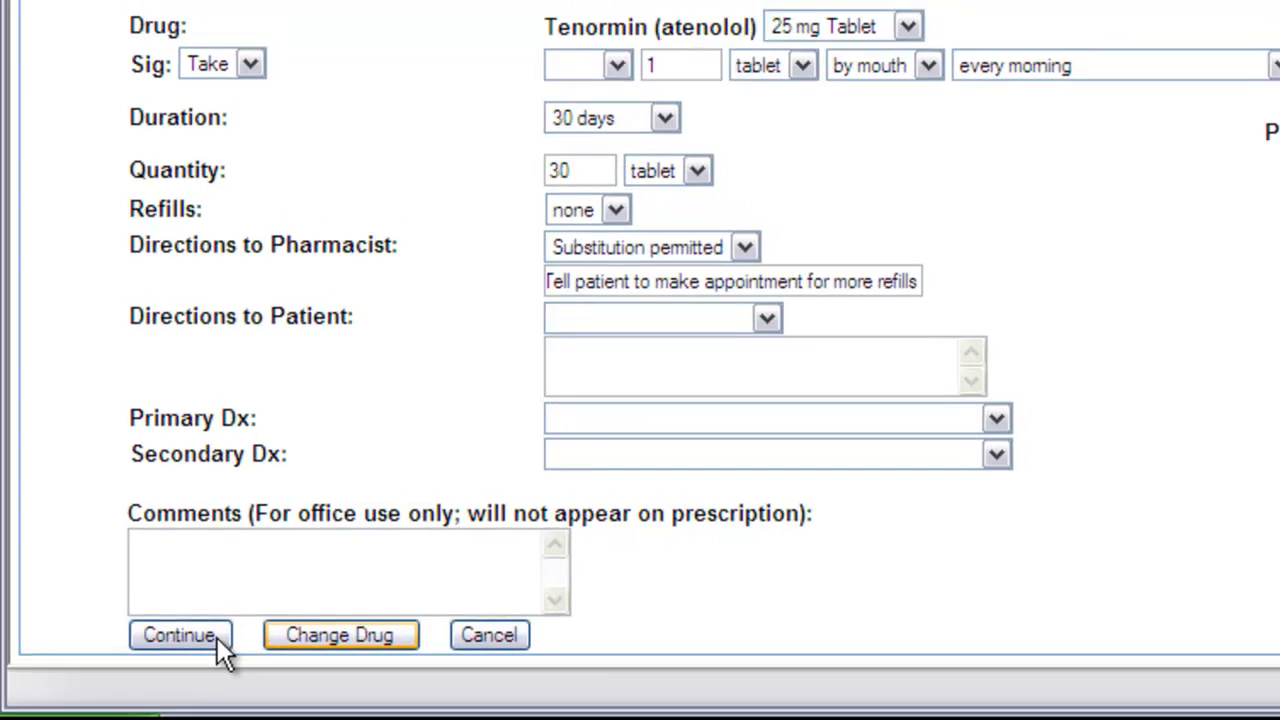
{"action": "left_click", "coordinate": [205, 636]}
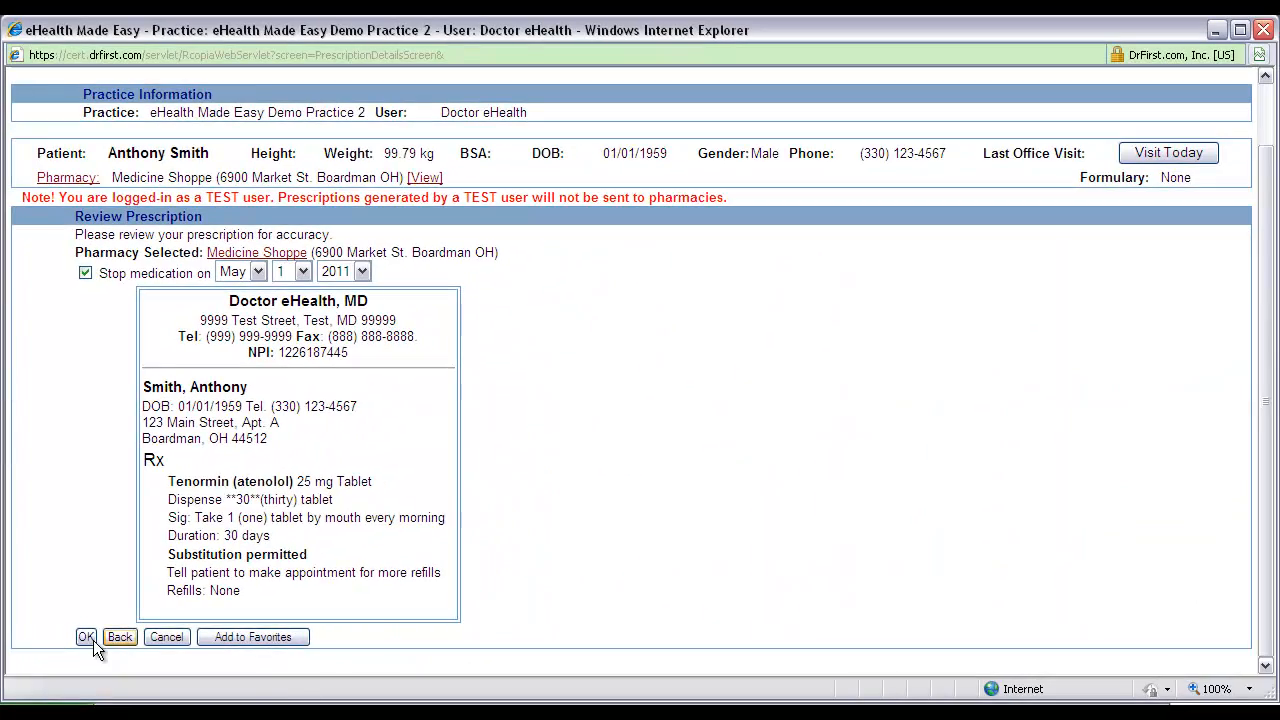
{"action": "left_click", "coordinate": [89, 639]}
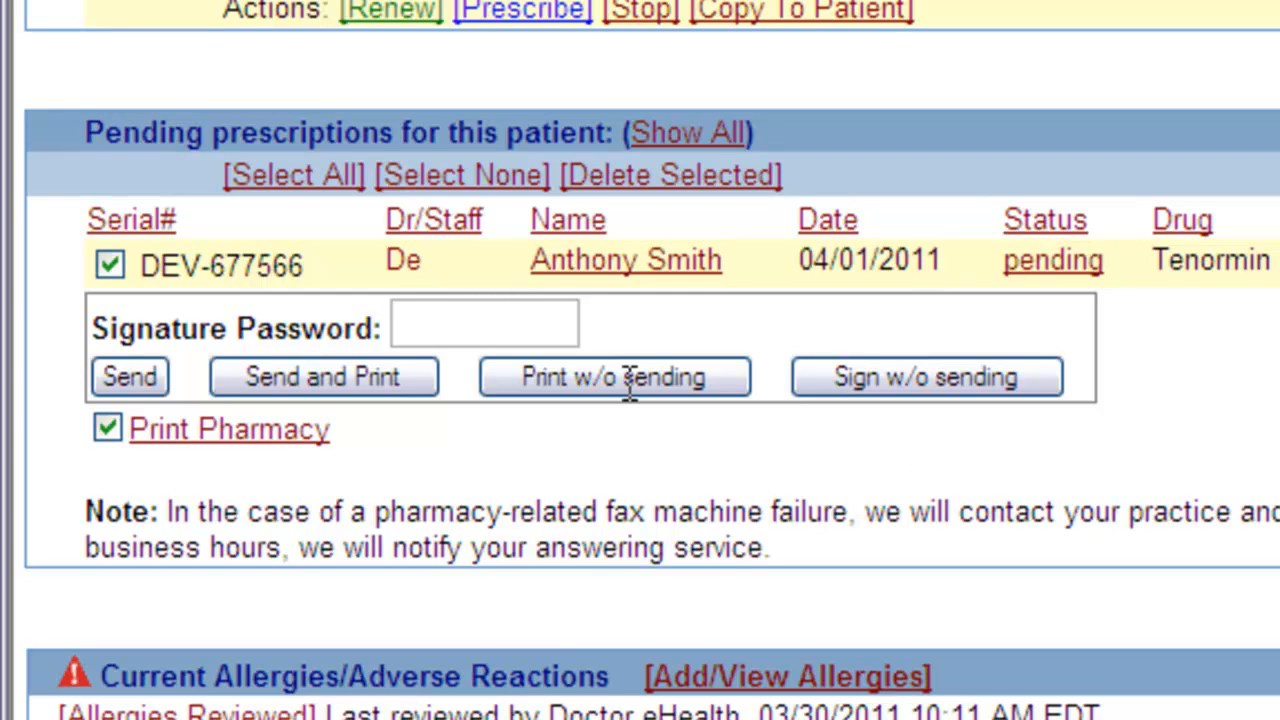
Enter the signature password, send the pending Tenormin prescription to the pharmacy, and return to the EMR
{"action": "left_click", "coordinate": [469, 314]}
{"action": "type", "text": "*"}
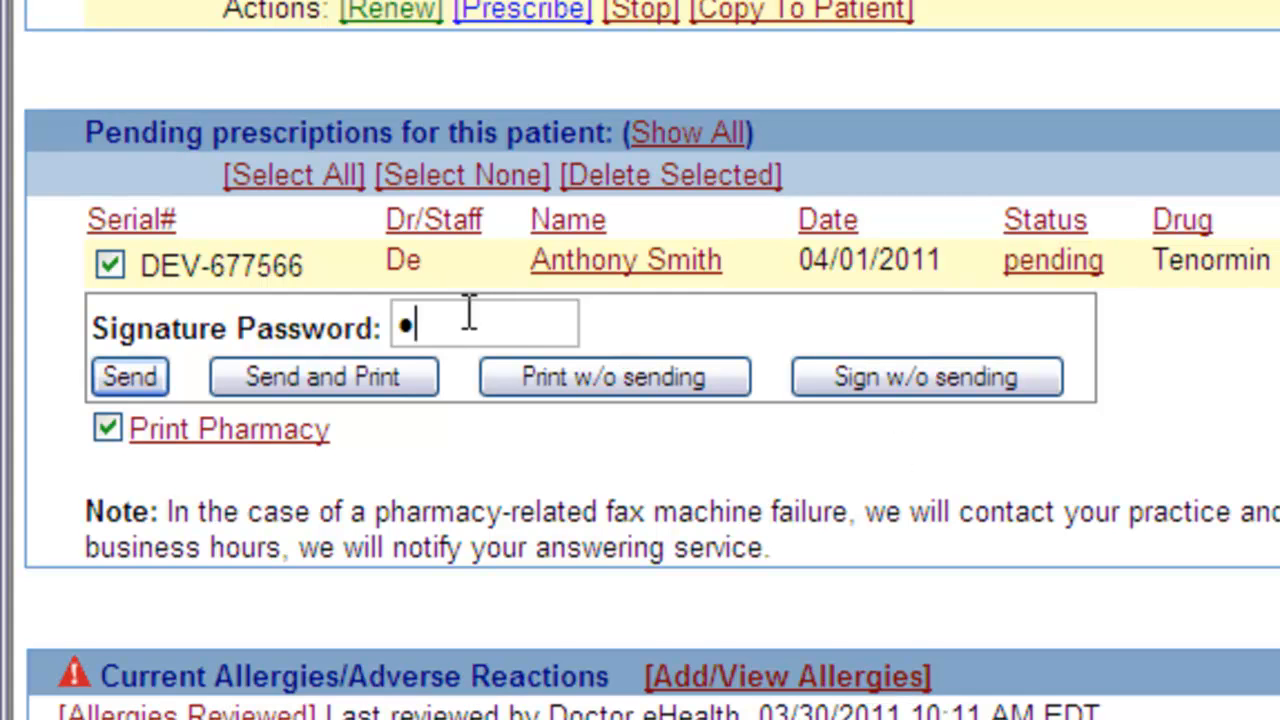
{"action": "type", "text": "********"}
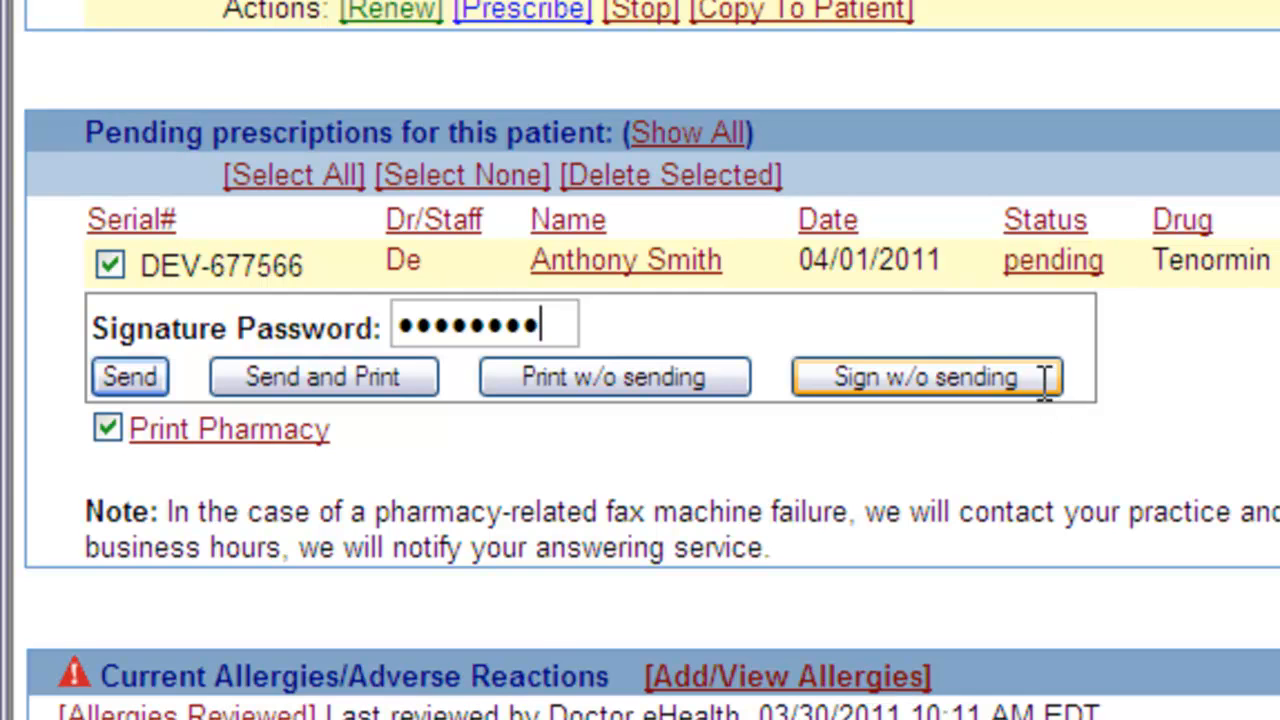
{"action": "left_click", "coordinate": [132, 377]}
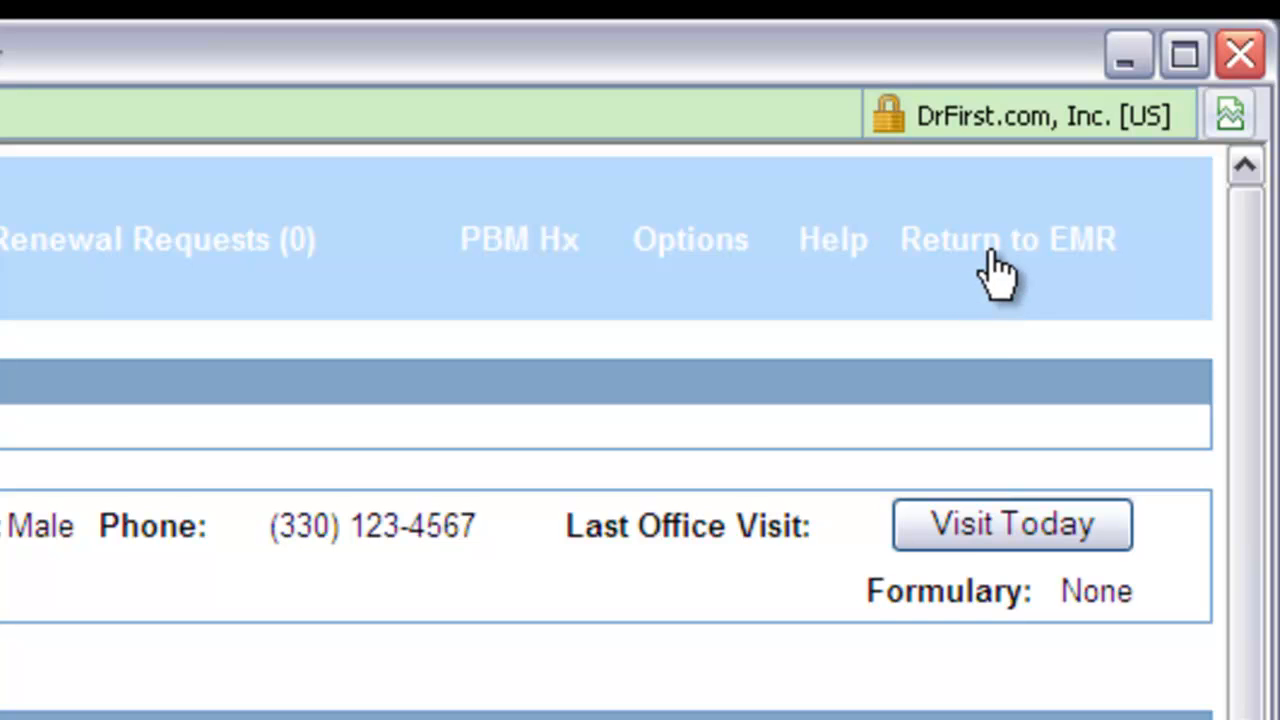
{"action": "left_click", "coordinate": [997, 268]}
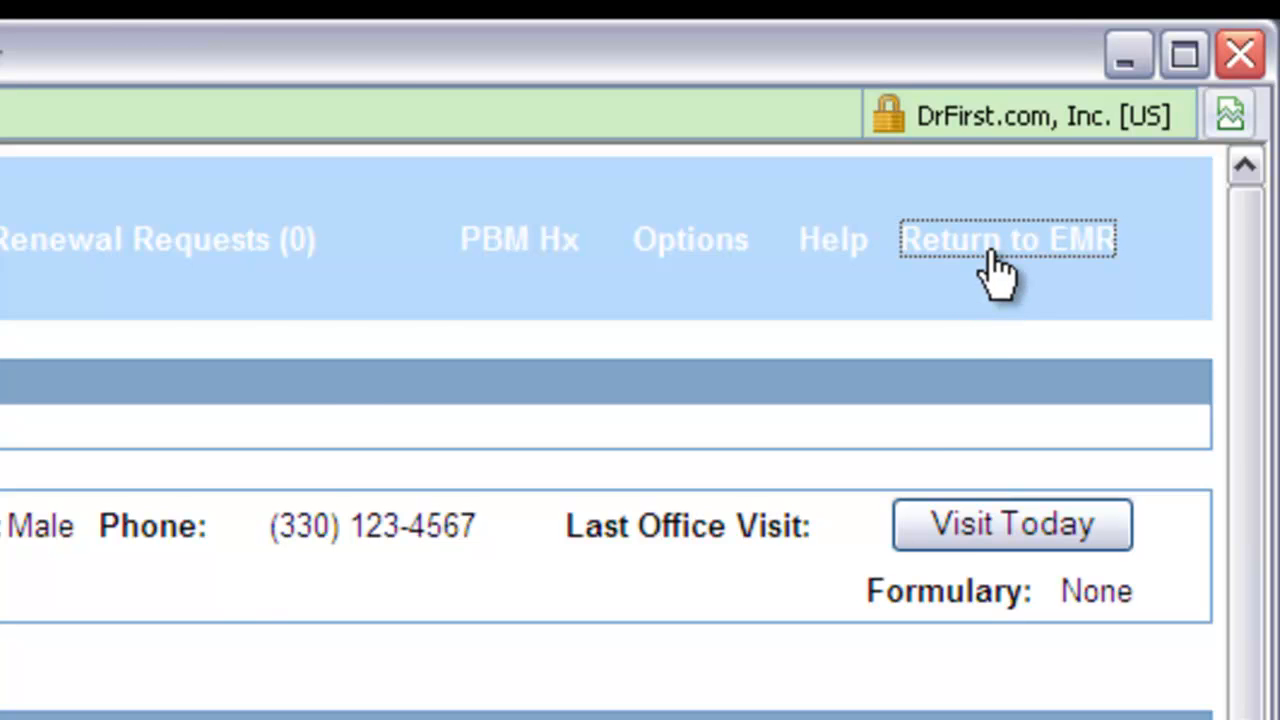